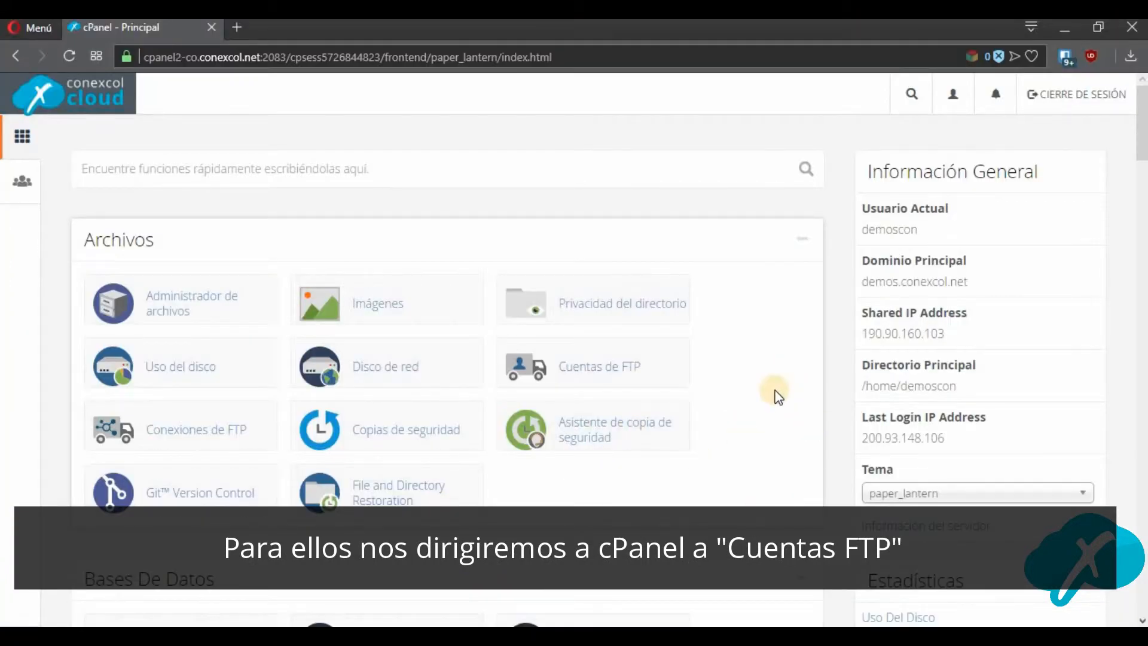
Switch to cPanel in the browser and open its FTP accounts page.
scroll(774, 390, "down", 3)
scroll(774, 390, "up", 3)
left_click(614, 365)
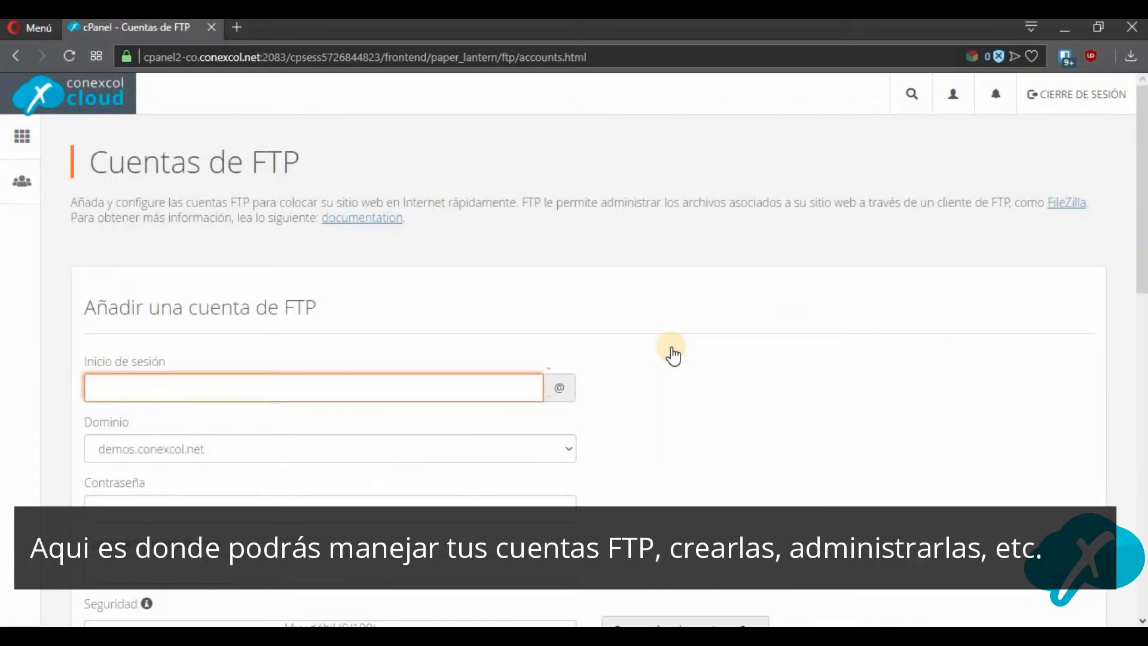
Examine the FTP account creation form and the default special FTP account's login and access path.
scroll(673, 355, "down", 10)
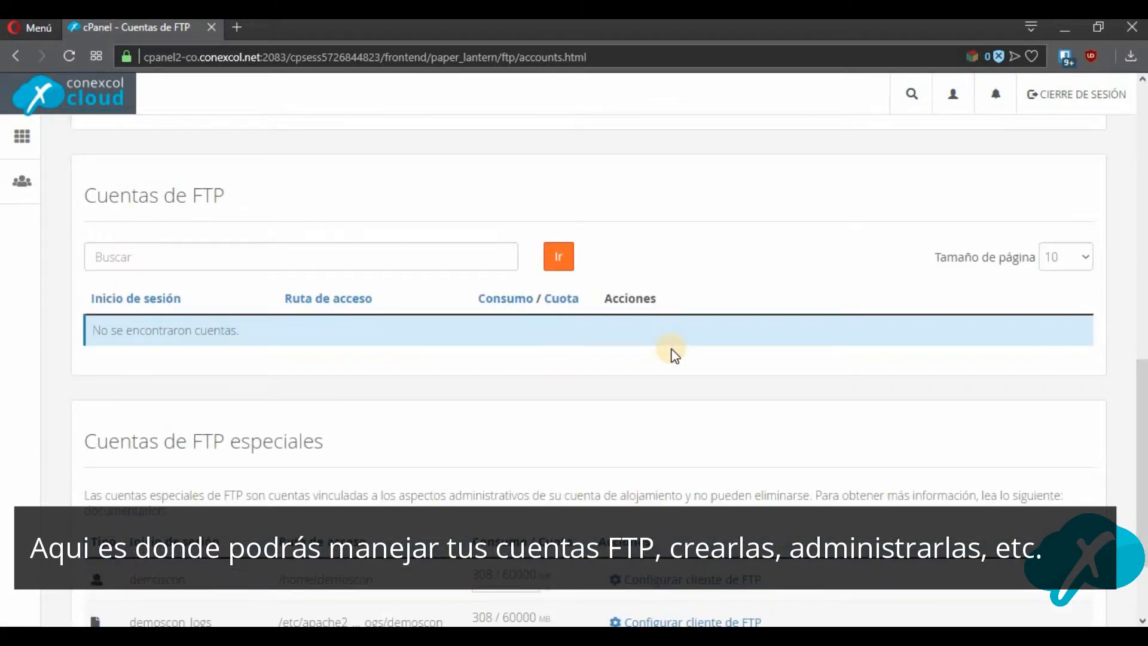
scroll(675, 356, "down", 2)
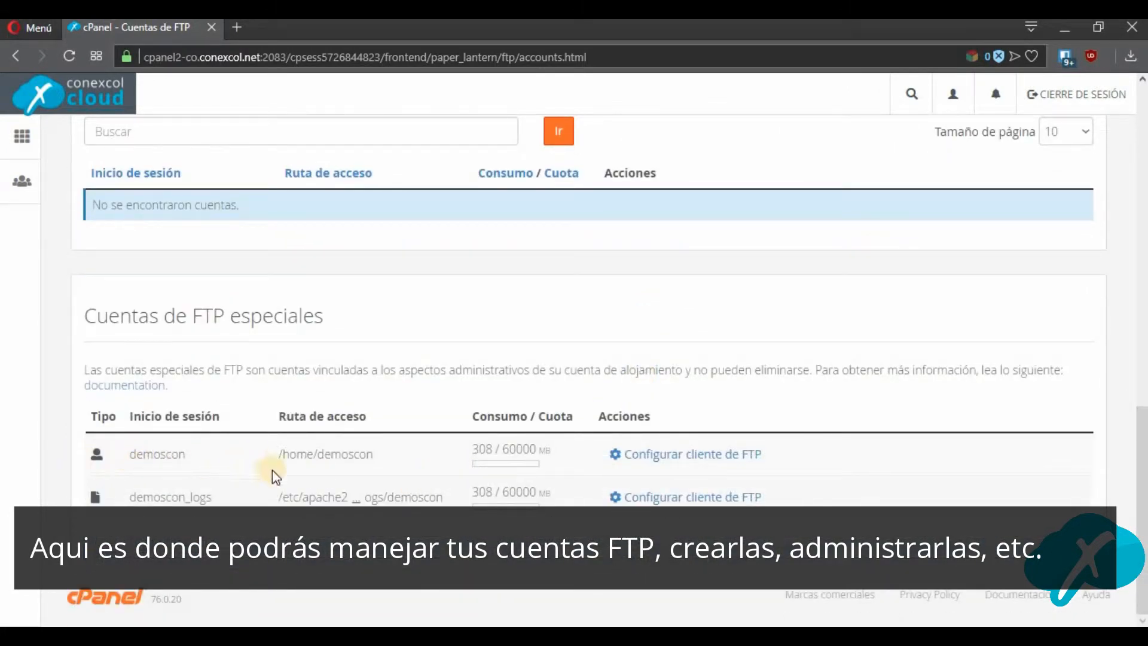
double_click(180, 453)
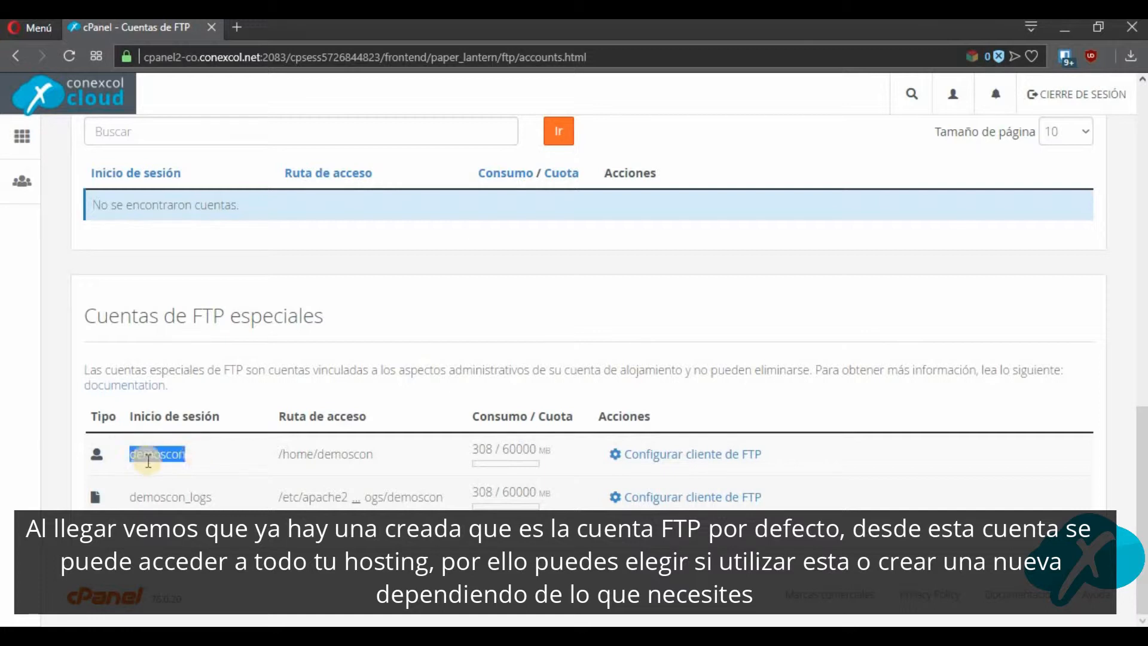
left_click(352, 471)
scroll(388, 393, "up", 8)
scroll(255, 265, "up", 1)
scroll(297, 443, "down", 2)
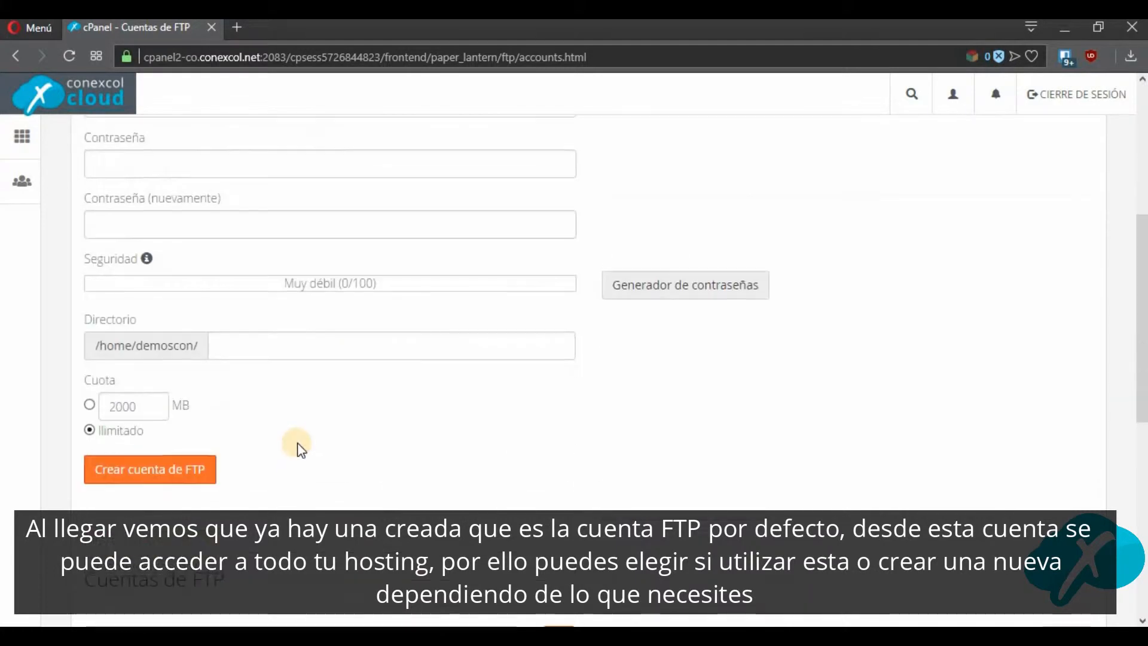
scroll(297, 443, "down", 9)
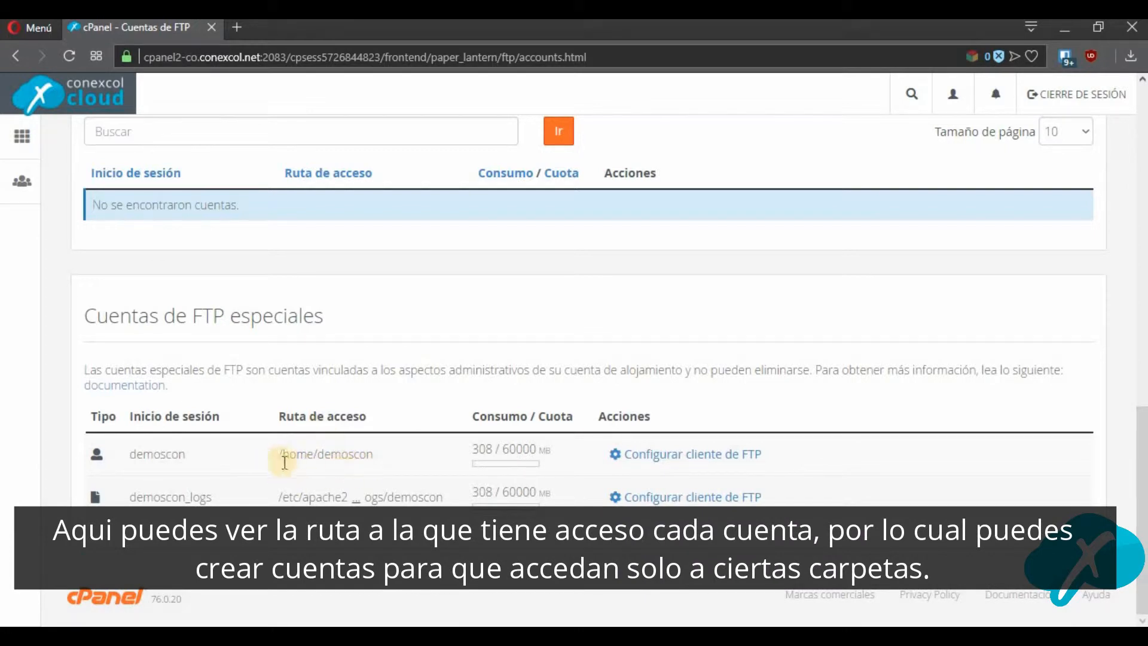
double_click(327, 459)
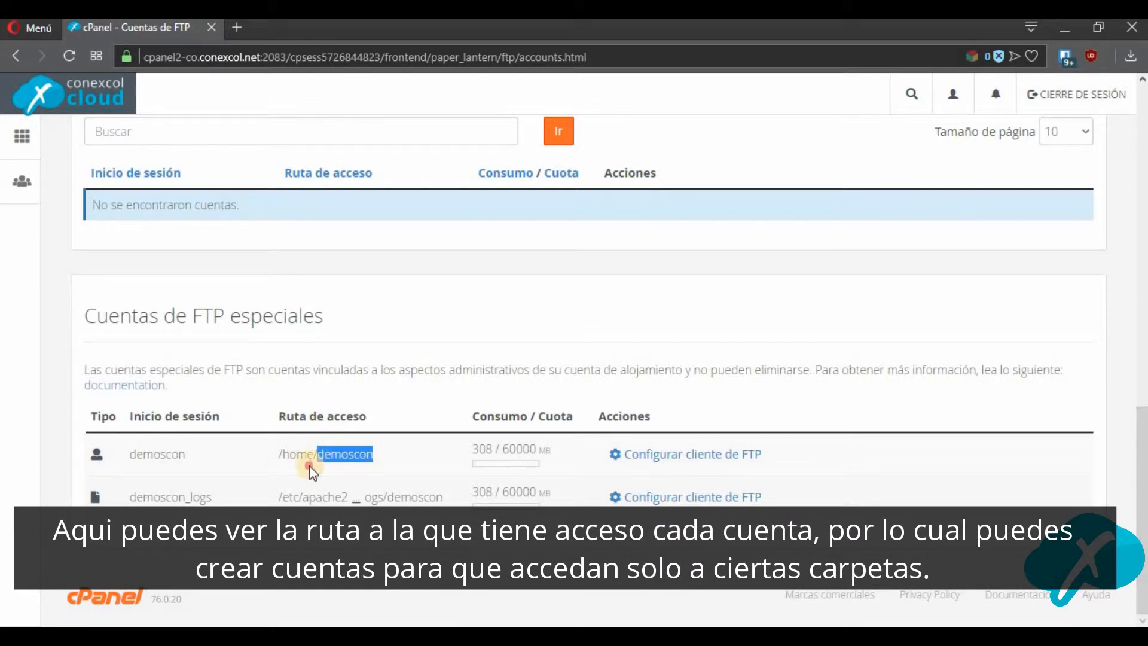
left_click(341, 467)
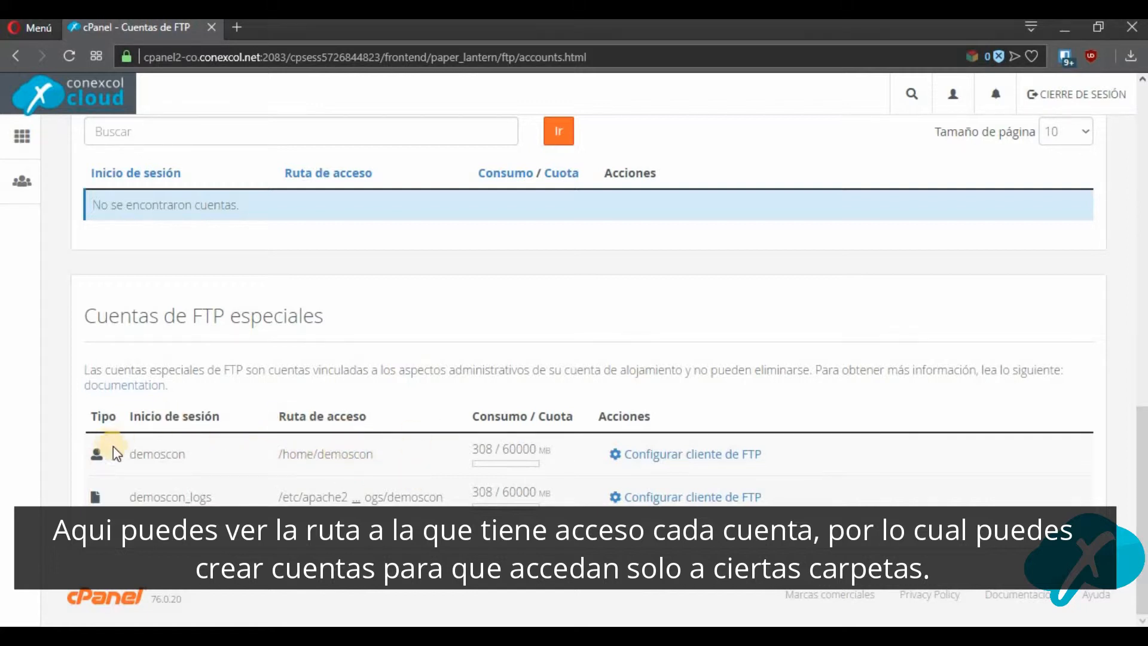
Show the FTP client settings of the default special account and download the FTP configuration file for FileZilla.
left_click(698, 454)
scroll(305, 432, "down", 4)
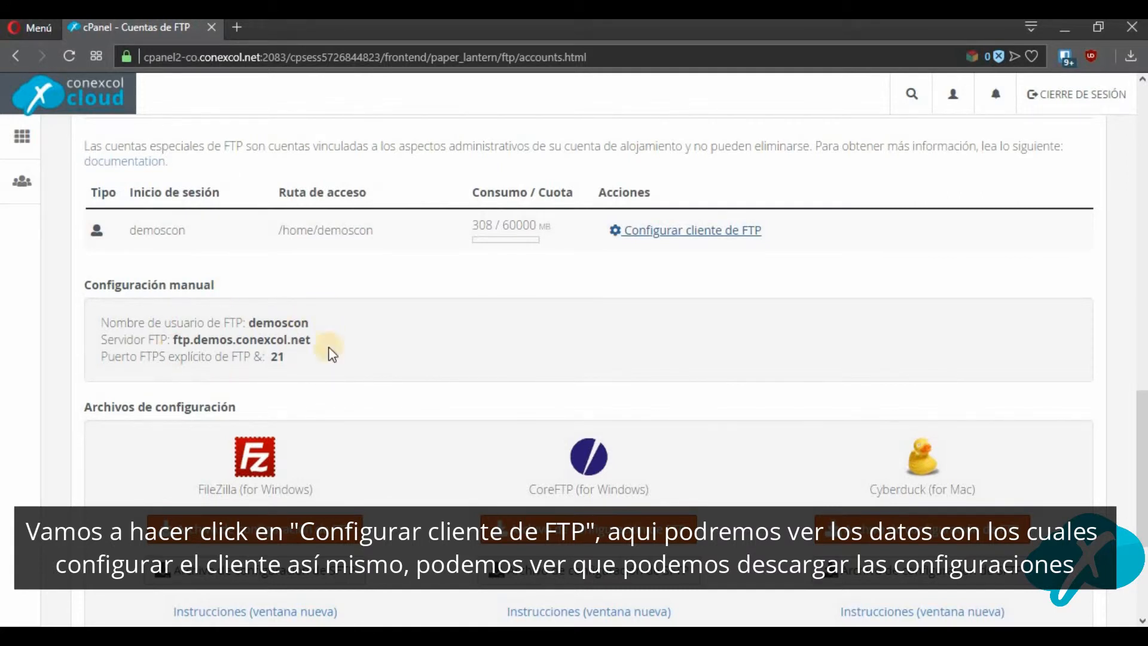
scroll(366, 355, "down", 3)
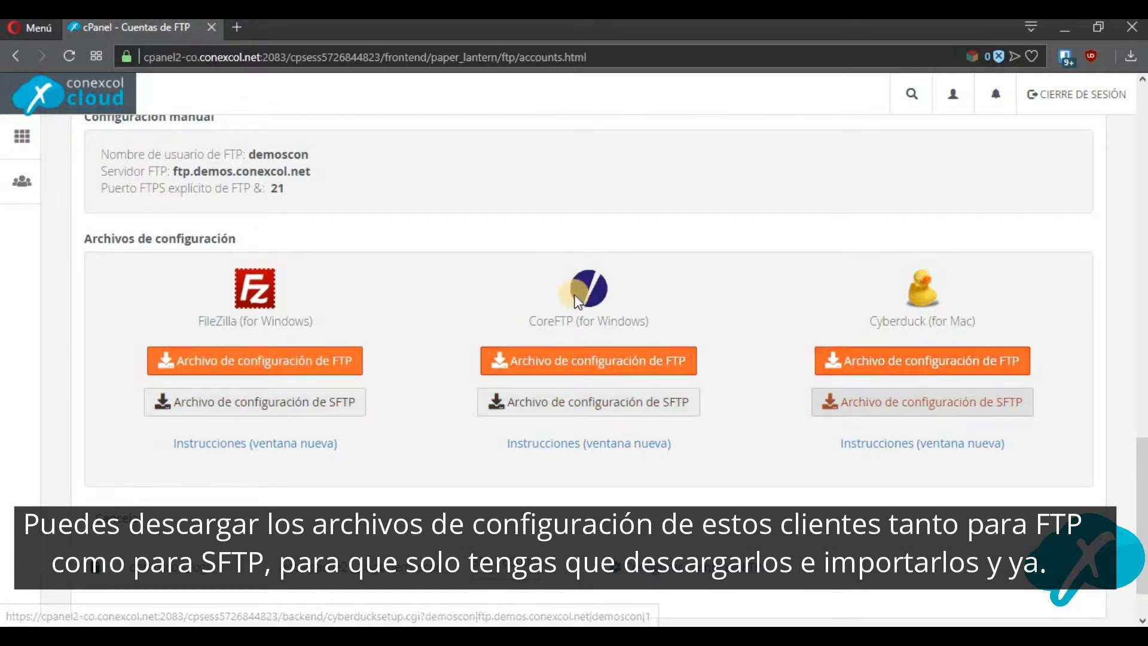
left_click(274, 364)
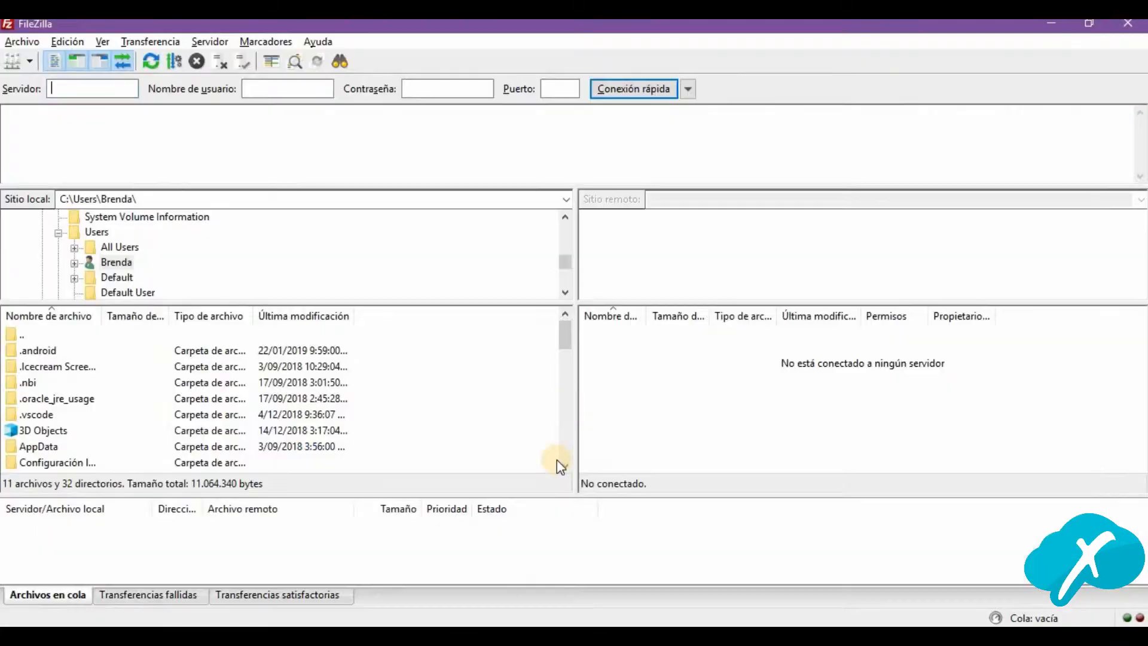
left_click(34, 43)
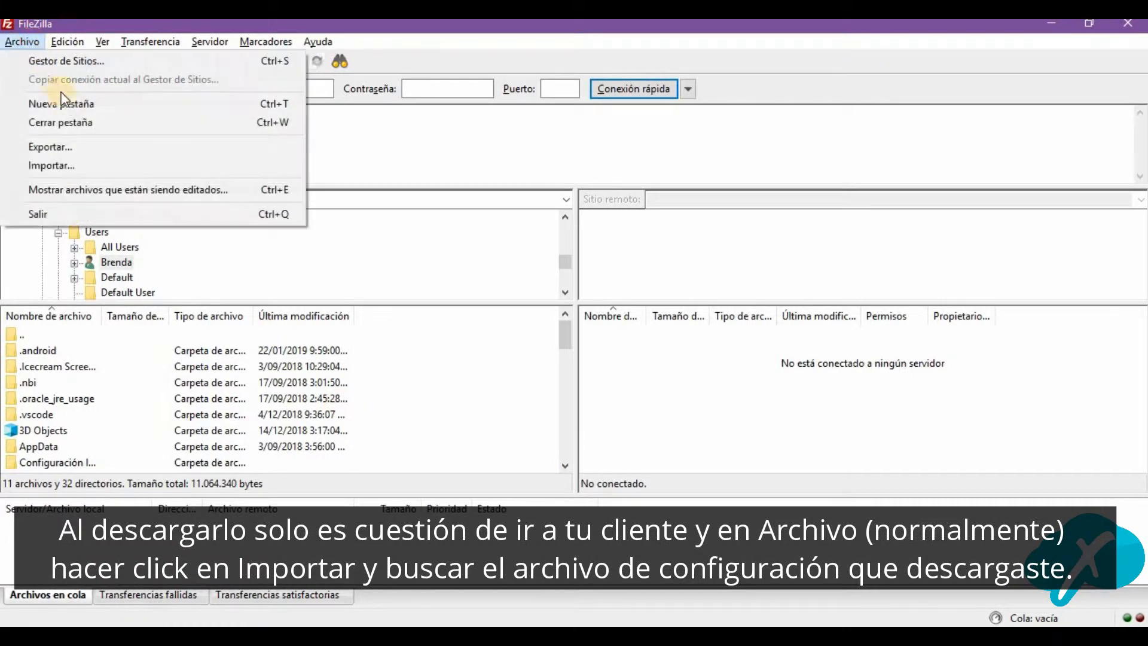
left_click(64, 161)
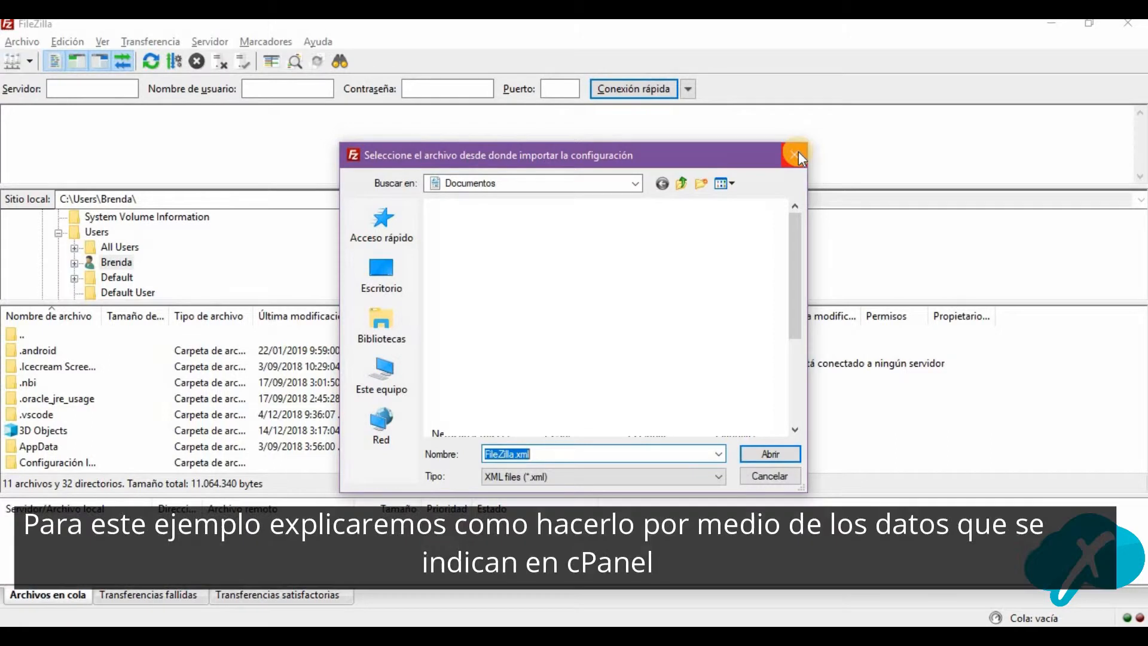
left_click(797, 156)
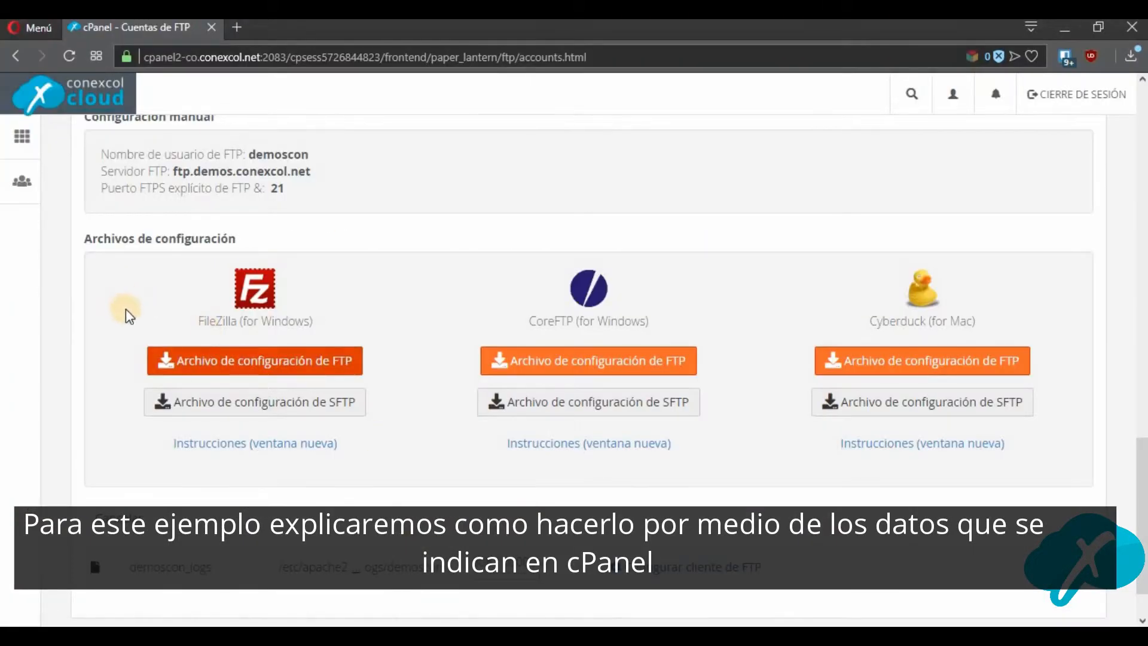
Check the default FTP account's username, server and port in cPanel's manual configuration details.
scroll(123, 307, "up", 3)
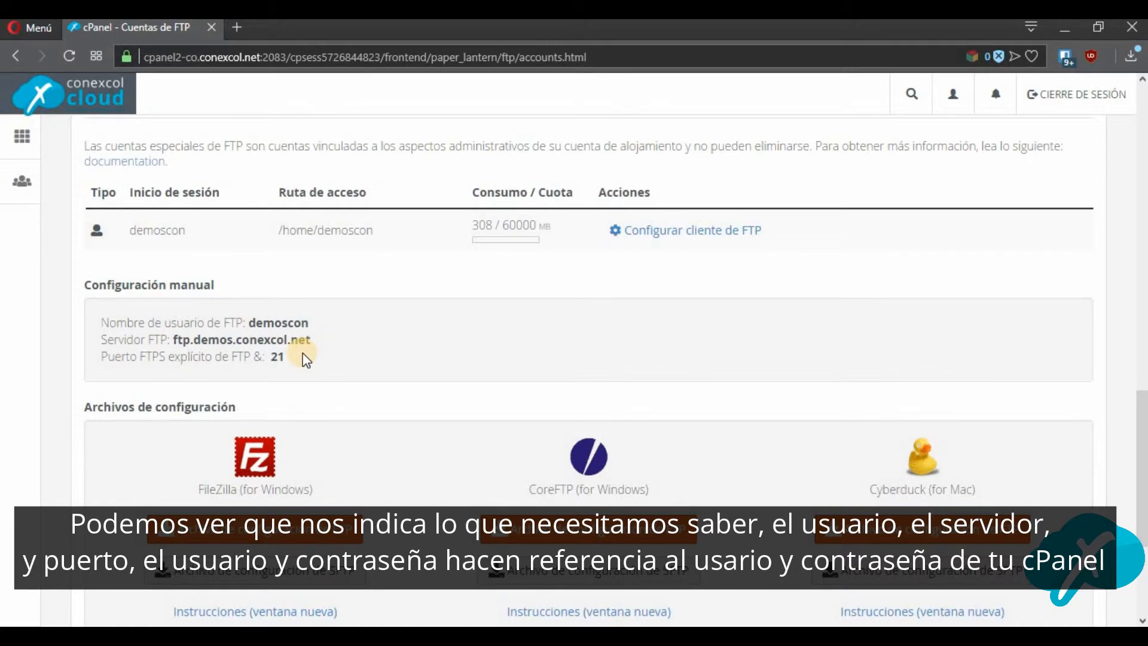
scroll(530, 263, "down", 2)
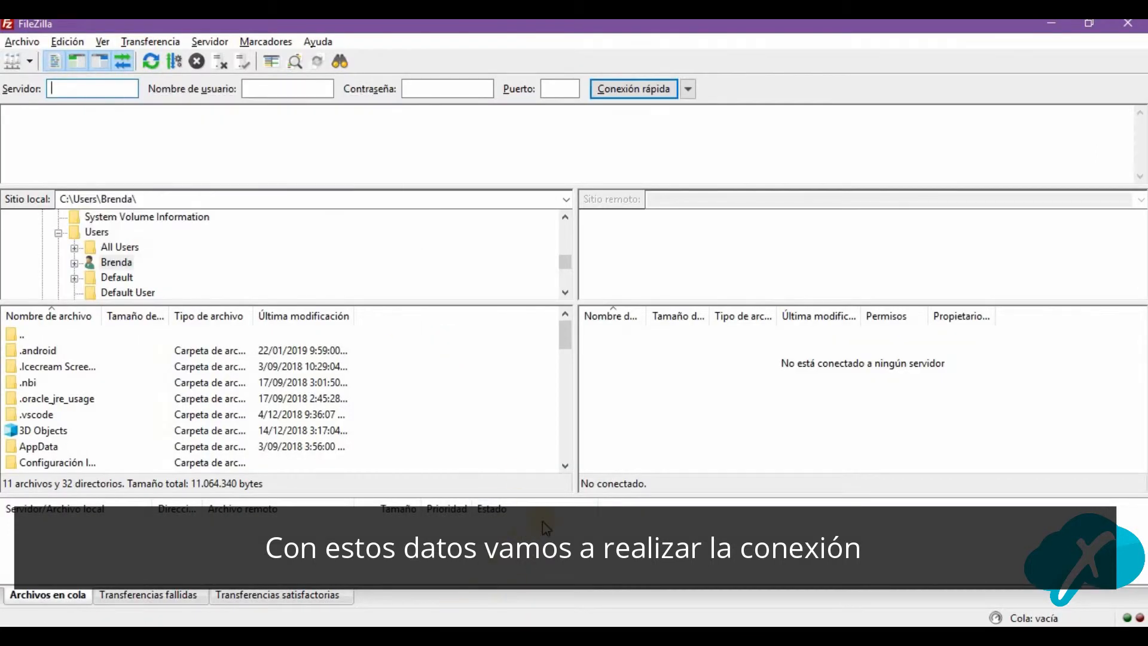
key("alt+Tab")
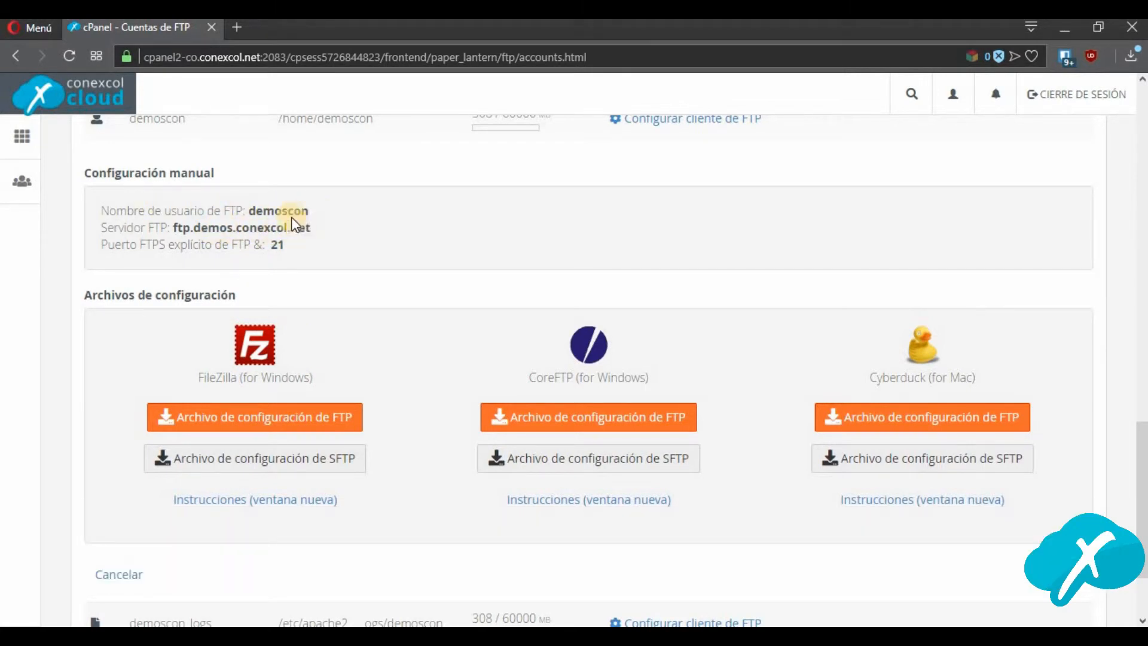
Switch to FileZilla and enter demos.conexcol.net as the quick connection server, consulting the server details in cPanel.
key("alt+Tab")
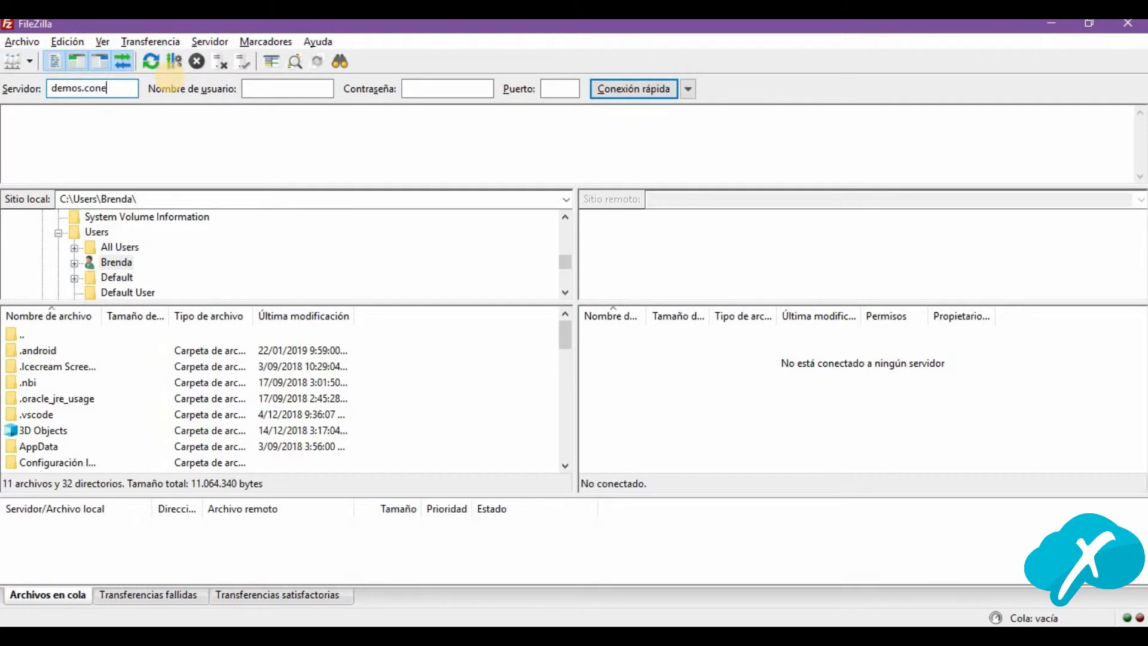
key("alt+Tab")
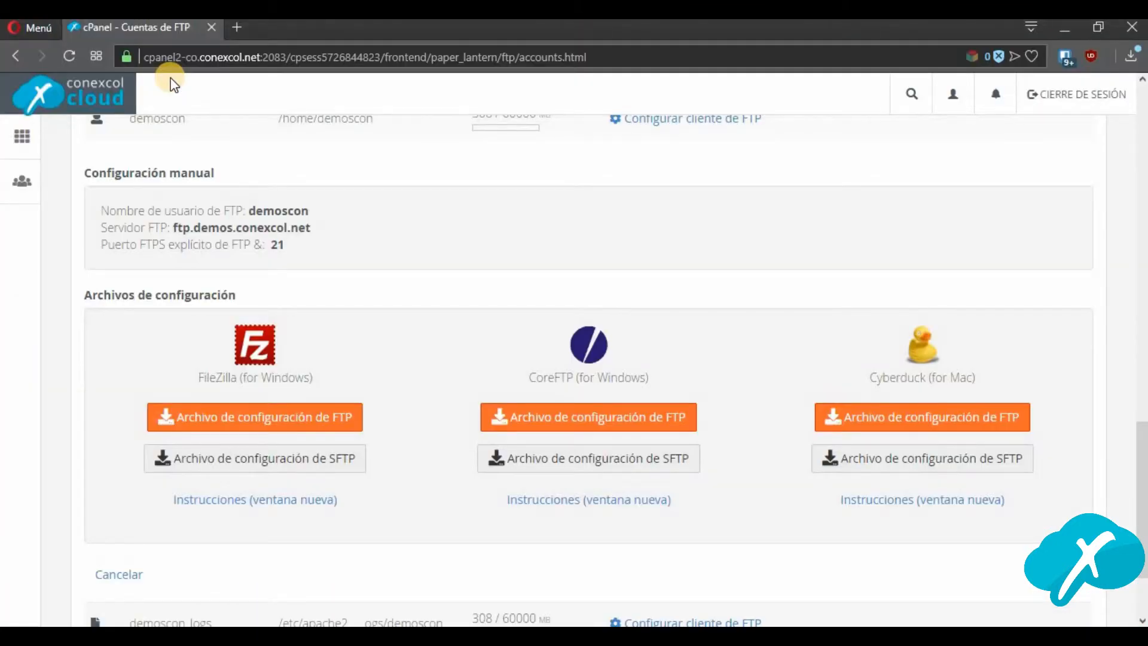
key("alt+Tab")
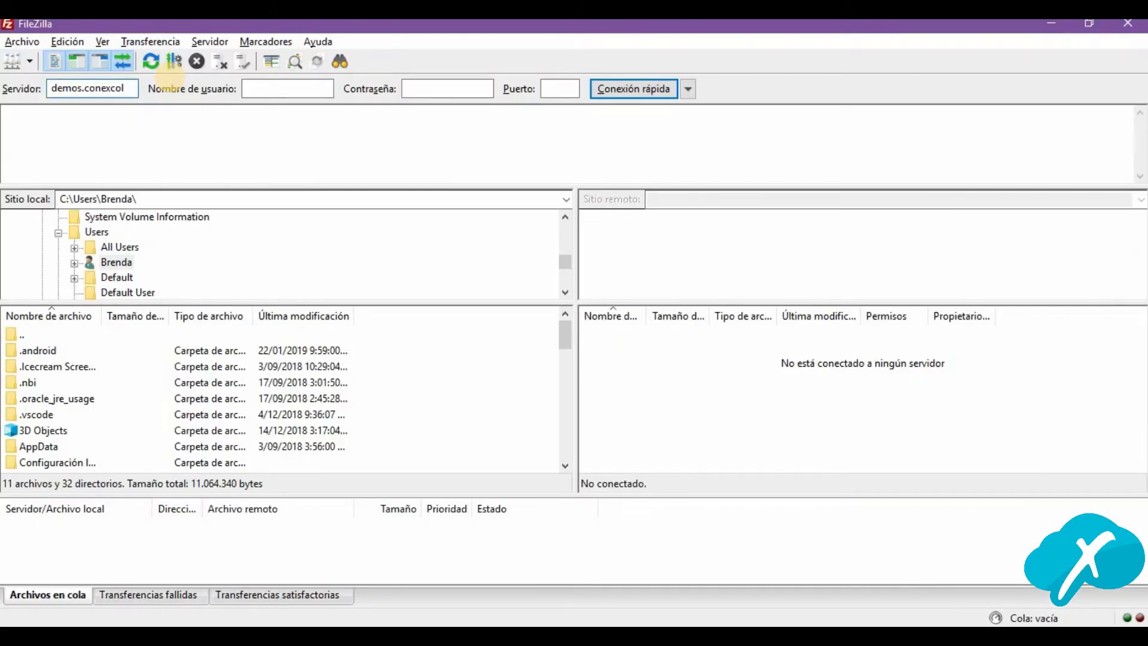
type(".net")
key("alt+Tab")
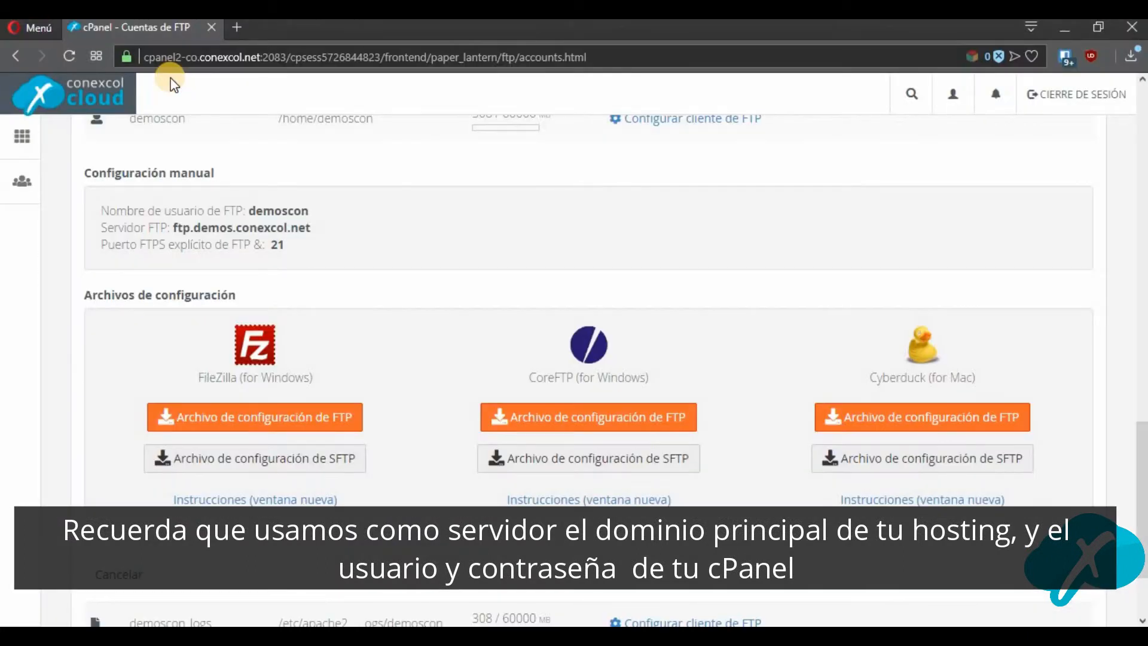
key("alt+Tab")
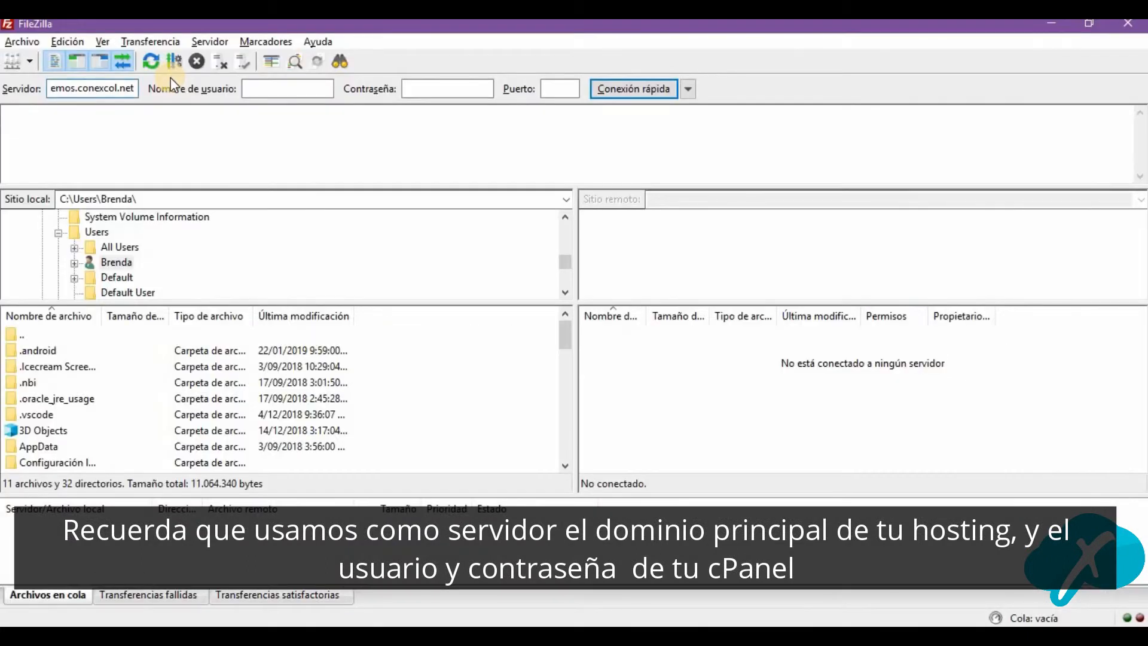
Enter demoscon as the FileZilla quick connection username, checking it against the manual configuration in cPanel.
key("alt+Tab")
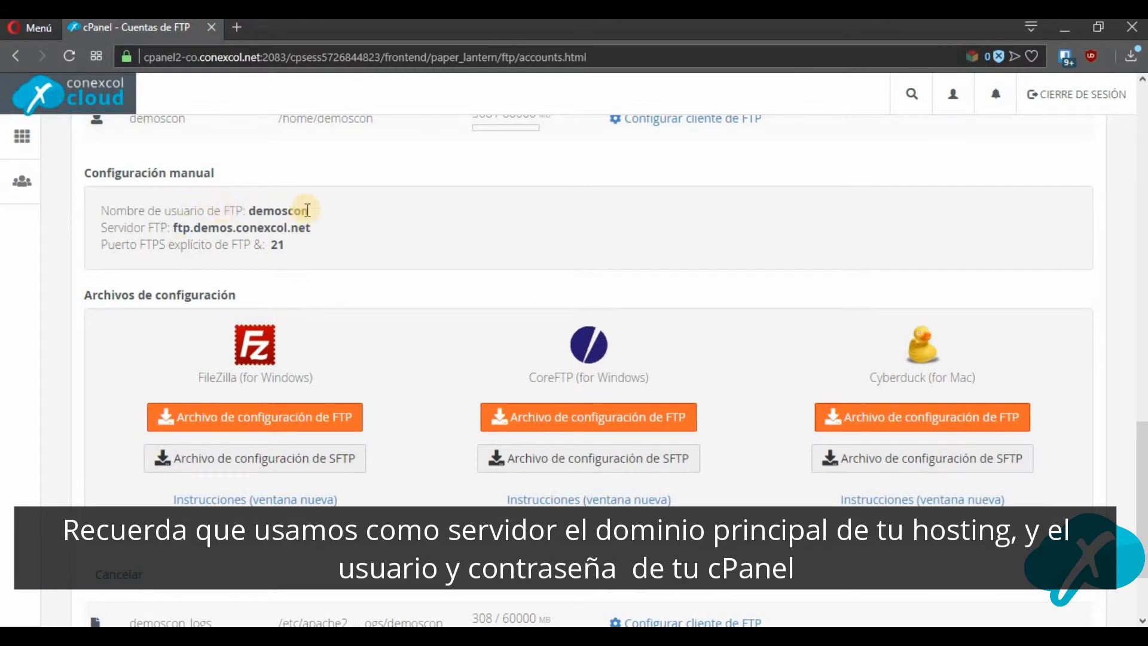
key("alt+Tab")
left_click(249, 89)
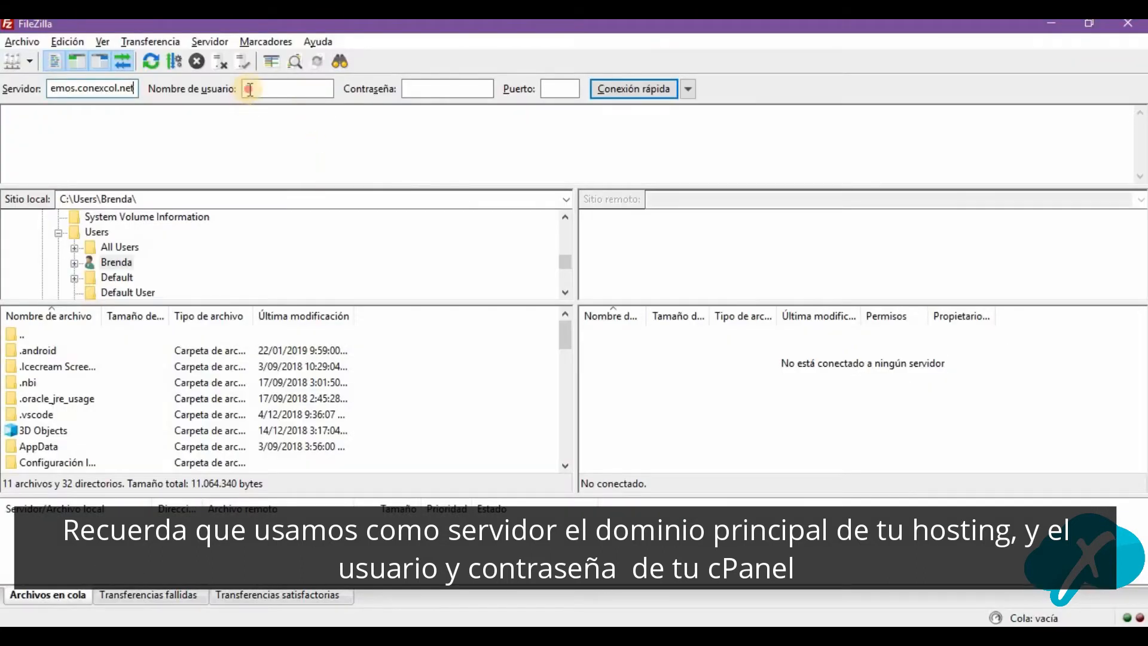
left_click(445, 85)
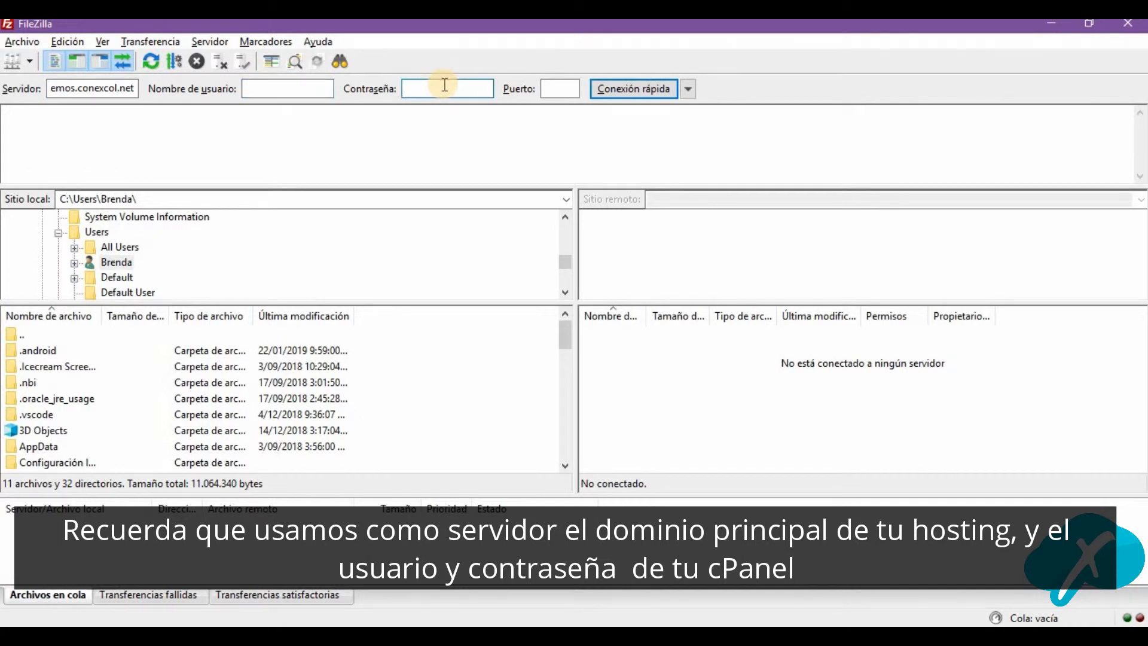
left_click(293, 90)
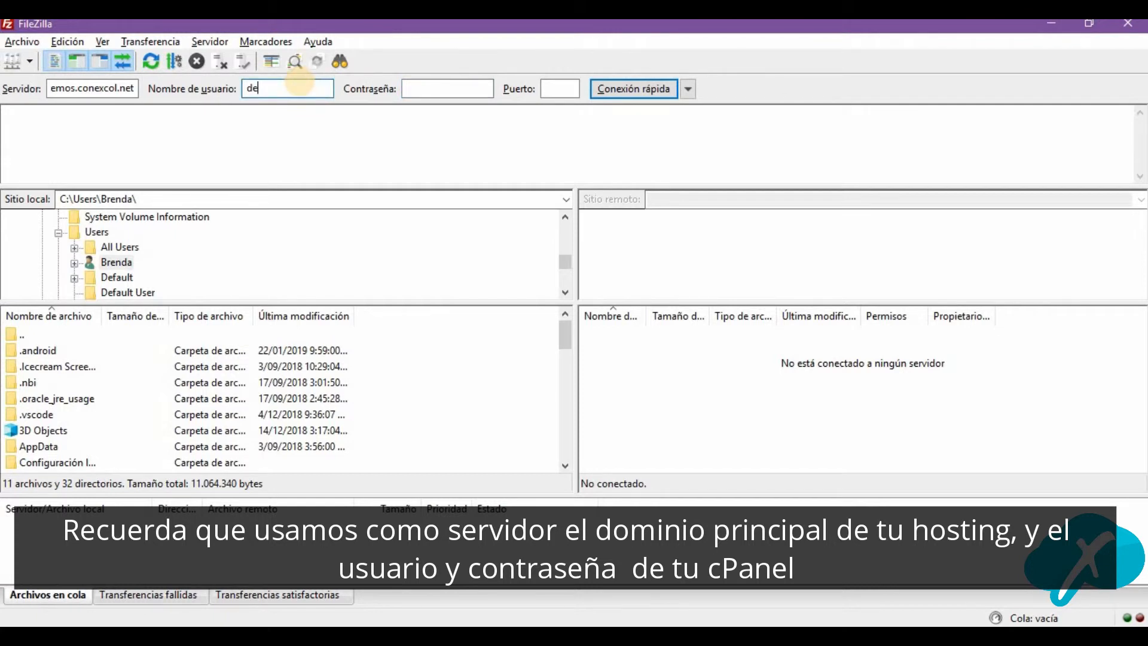
key("alt+Tab")
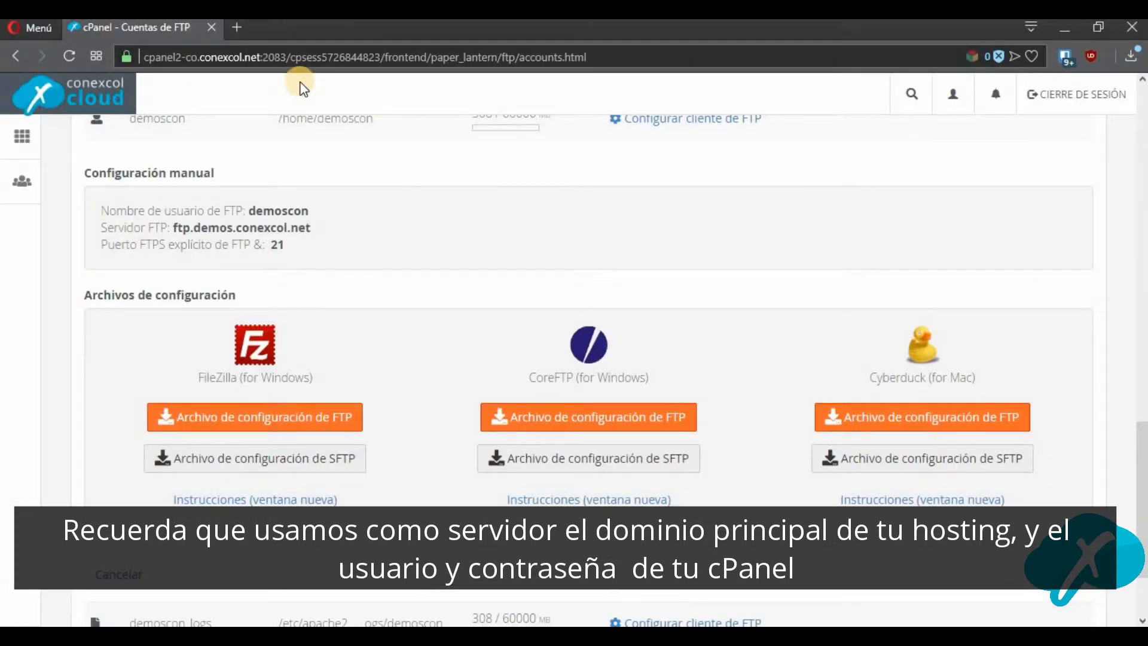
key("alt+Tab")
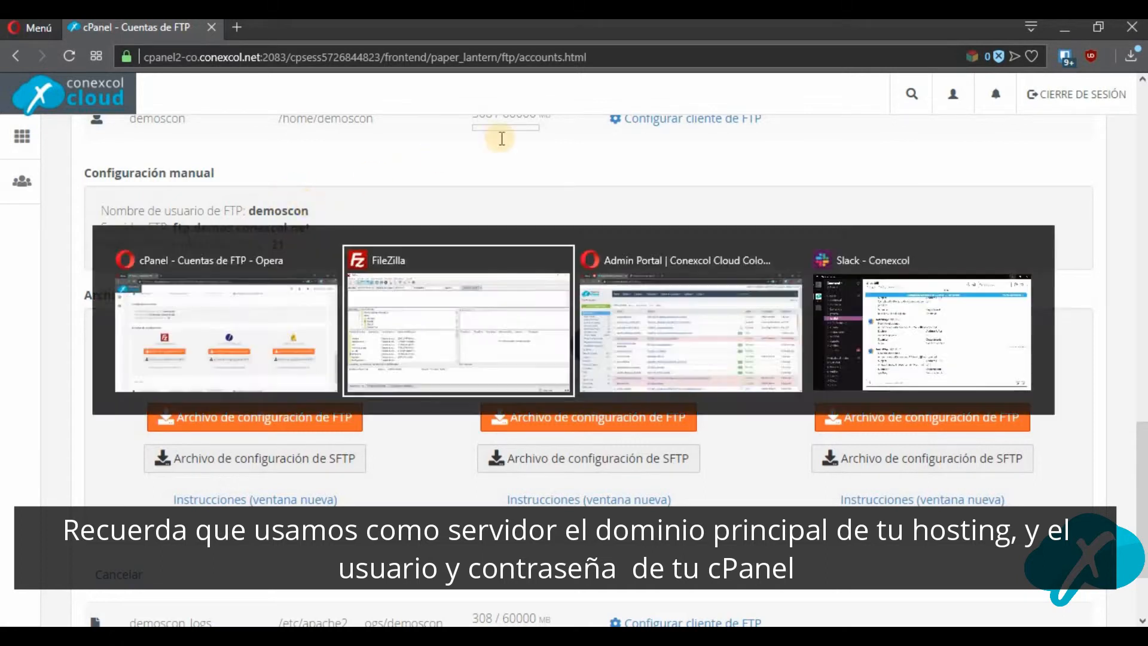
Enter the cPanel account password and set the port to 21 for the FileZilla quick connection.
left_click(443, 90)
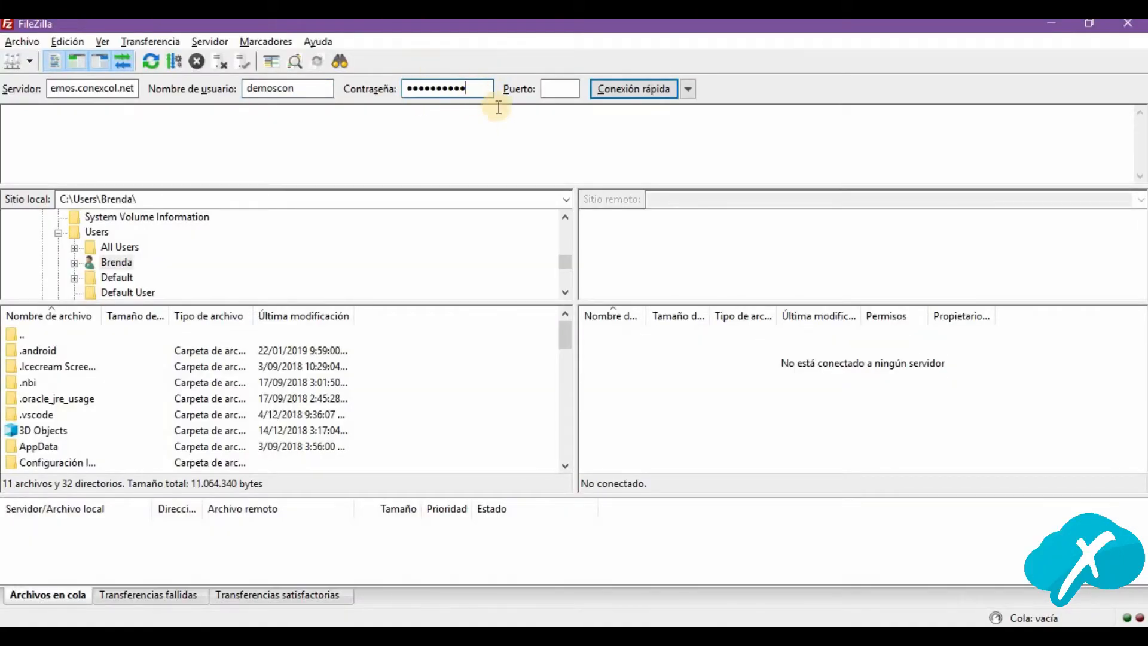
key("alt+Tab")
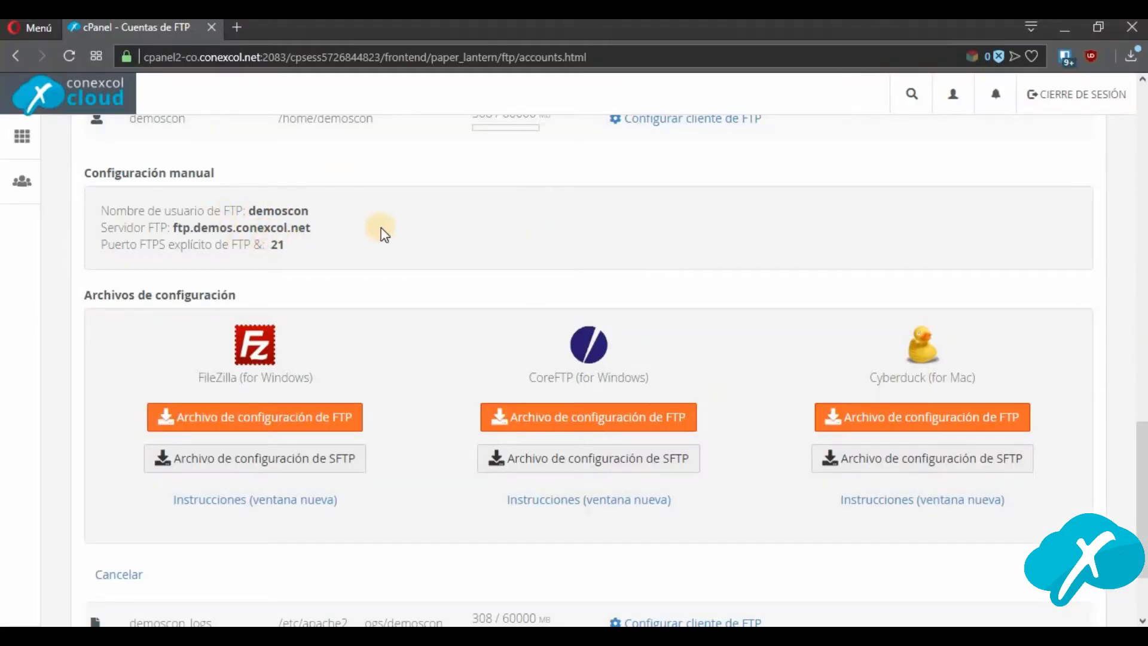
key("alt+Tab")
left_click(559, 87)
type("21")
Start the quick connection with passwords saved, and accept the server certificate as always trusted in future sessions.
left_click(689, 89)
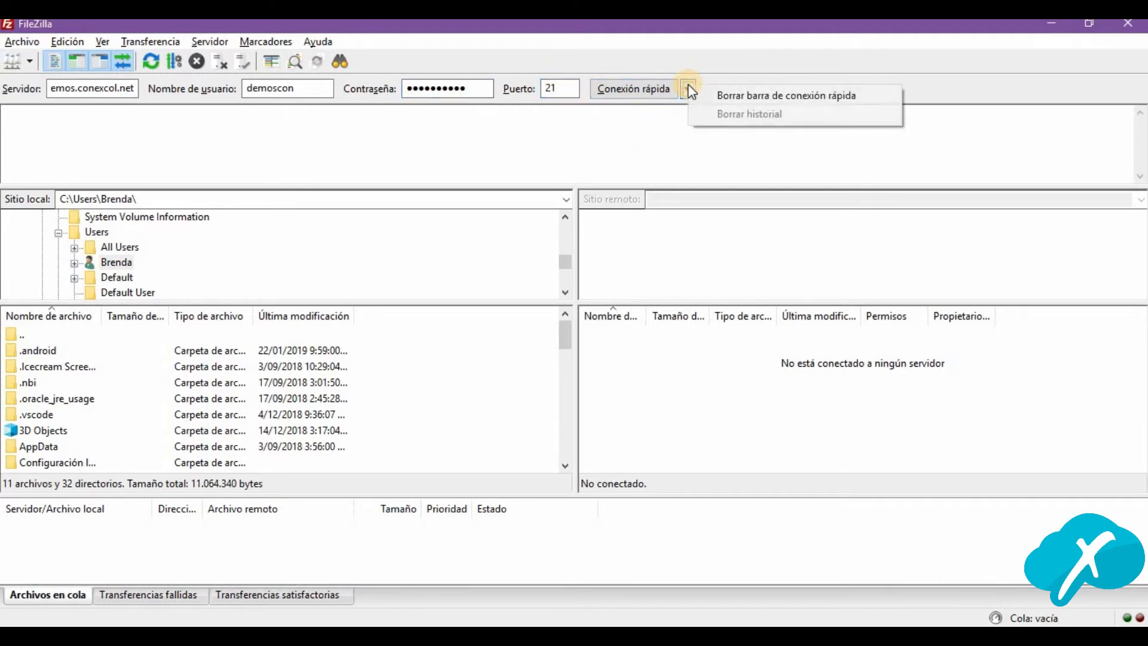
left_click(639, 120)
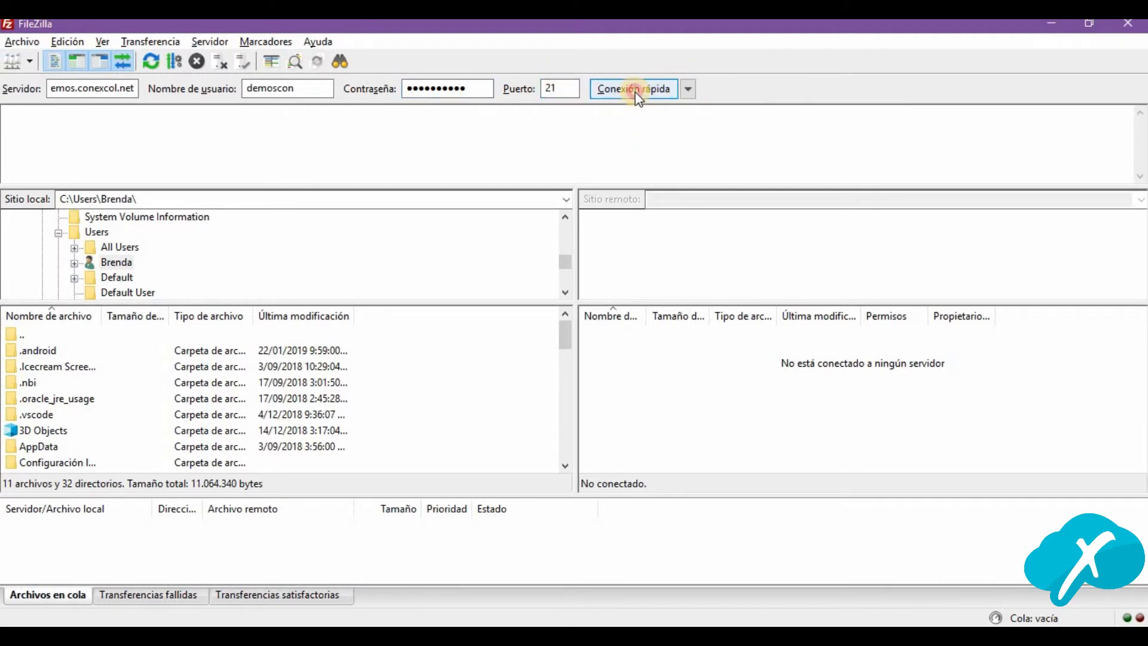
left_click(638, 95)
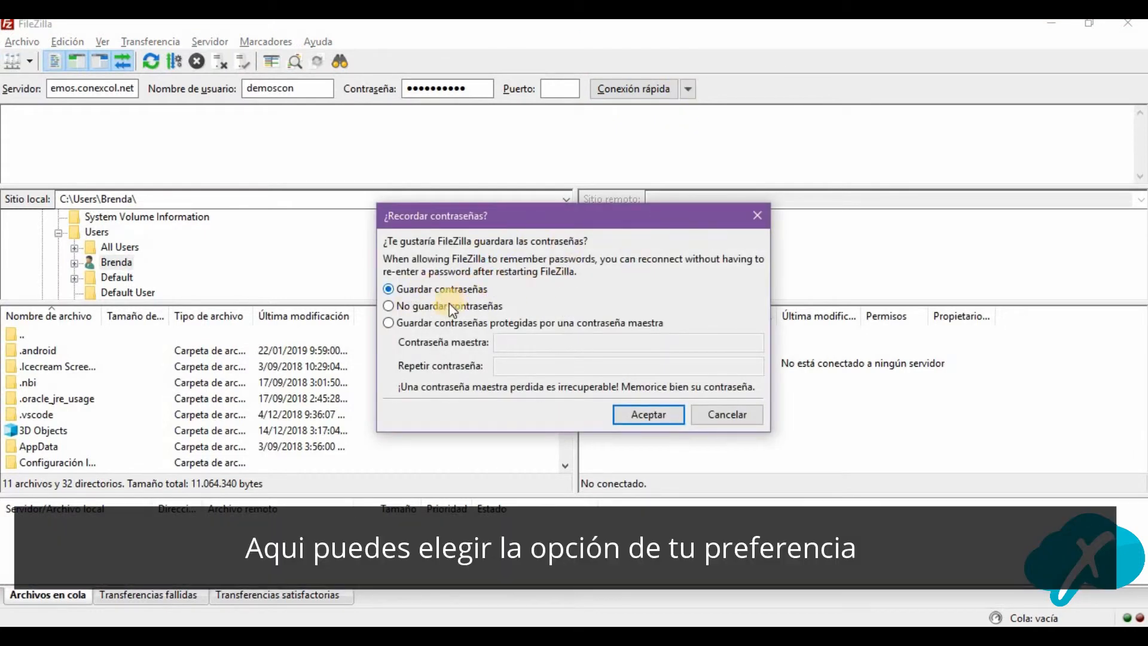
left_click(633, 413)
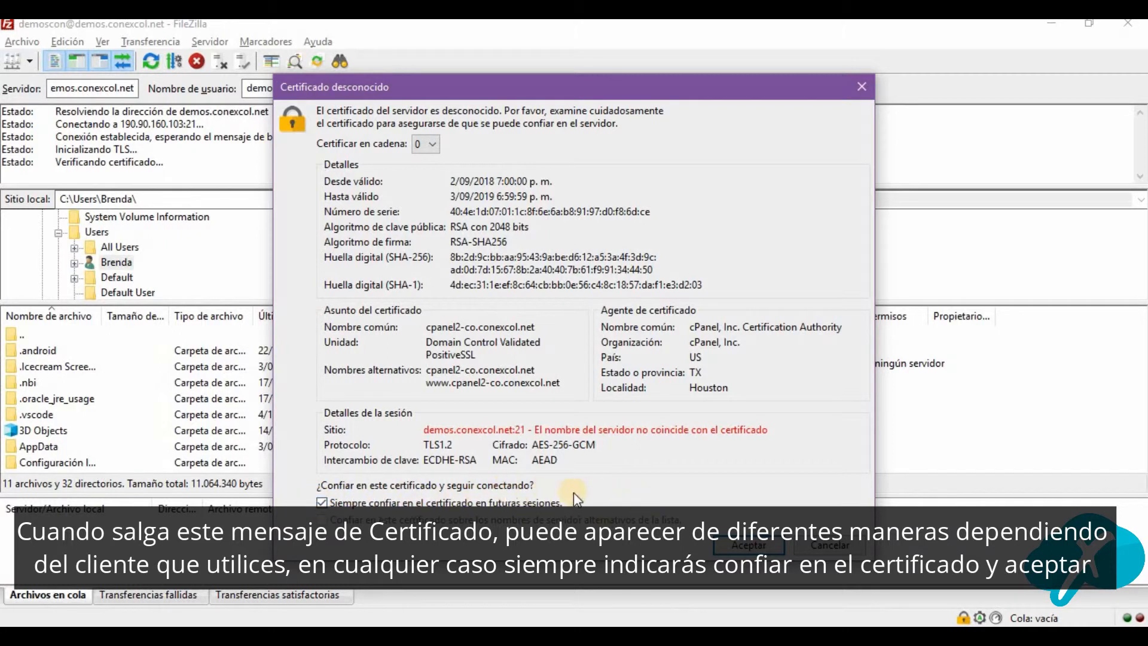
left_click(750, 545)
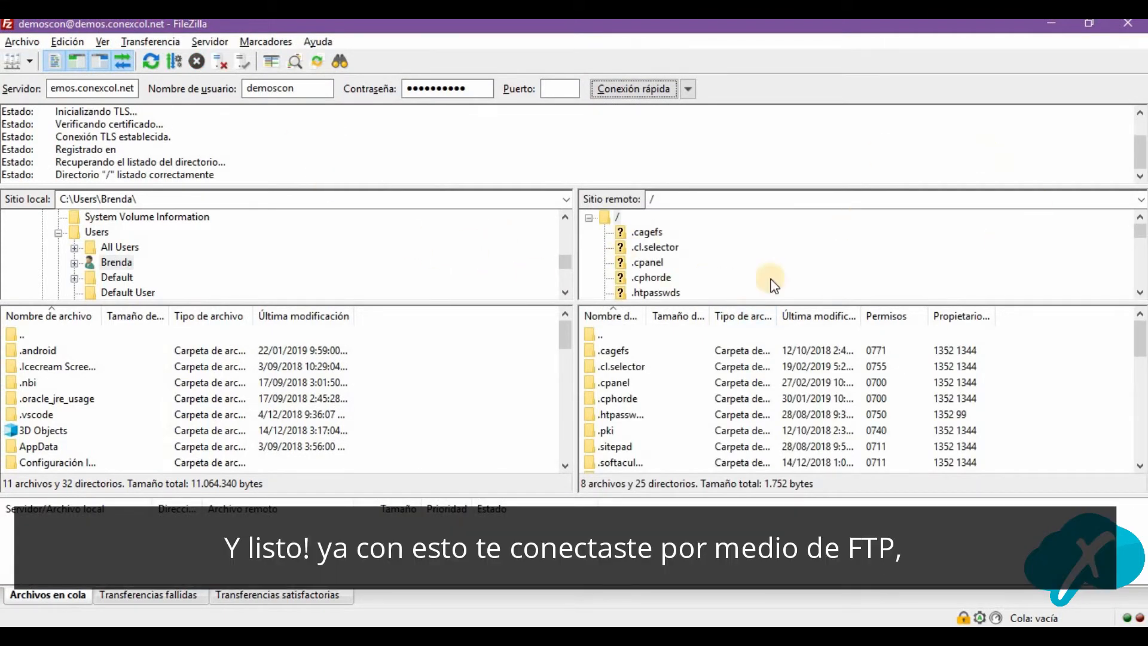
Open the public_html folder on the remote site and expand its subfolders in the directory tree.
scroll(683, 254, "down", 6)
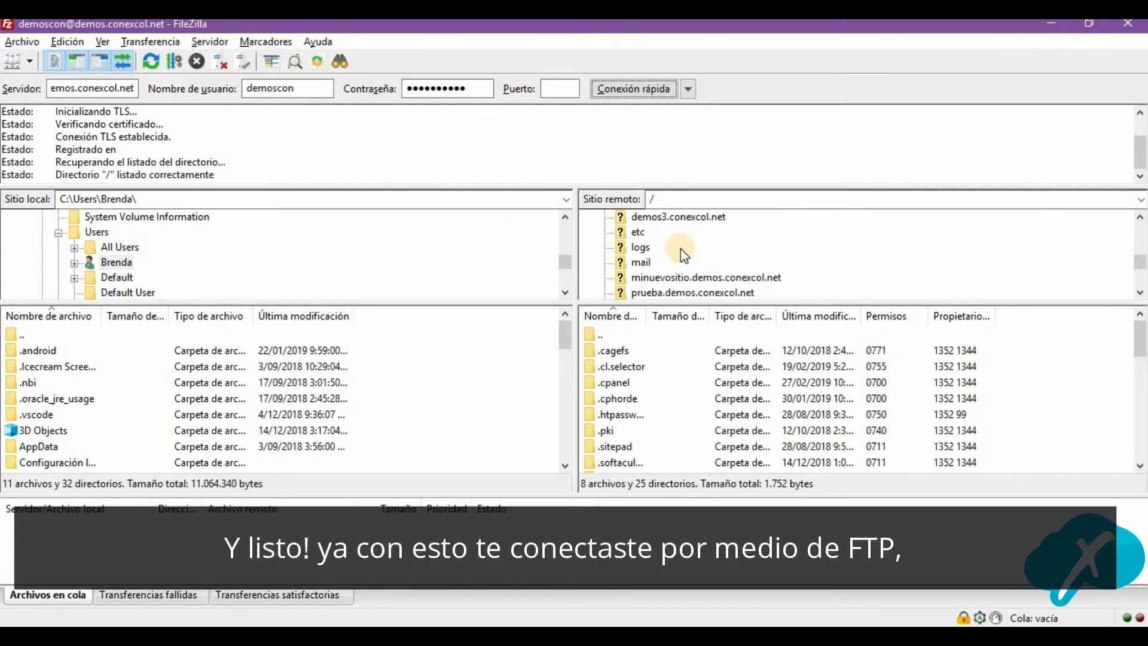
scroll(671, 267, "up", 2)
scroll(671, 266, "down", 2)
left_click(658, 279)
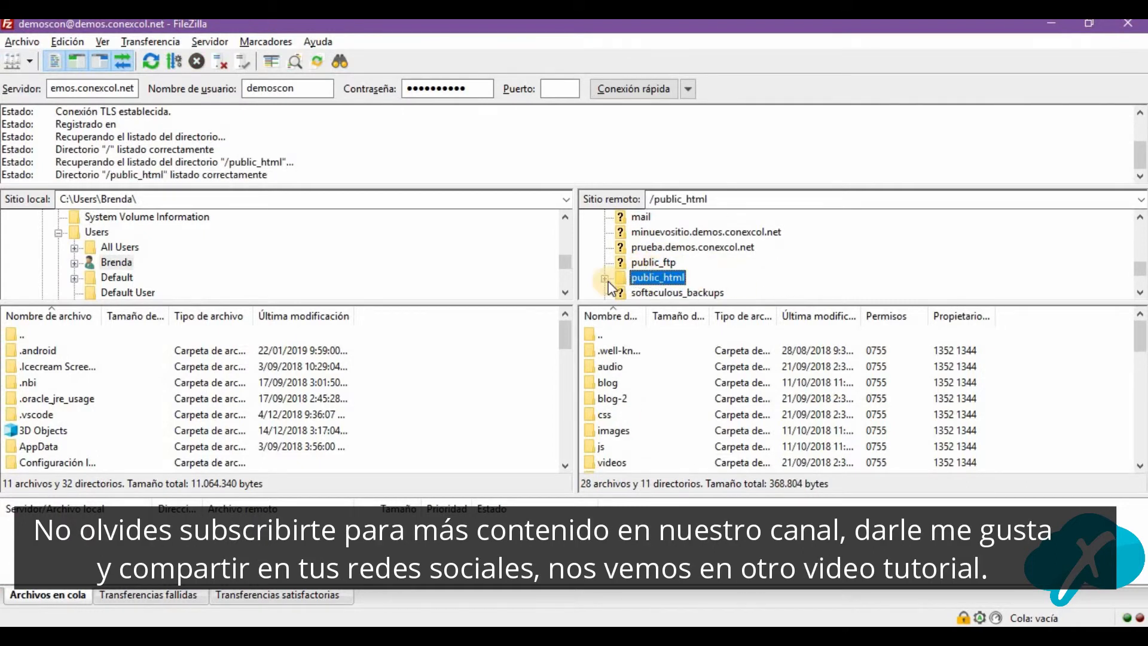
left_click(605, 278)
scroll(661, 263, "down", 3)
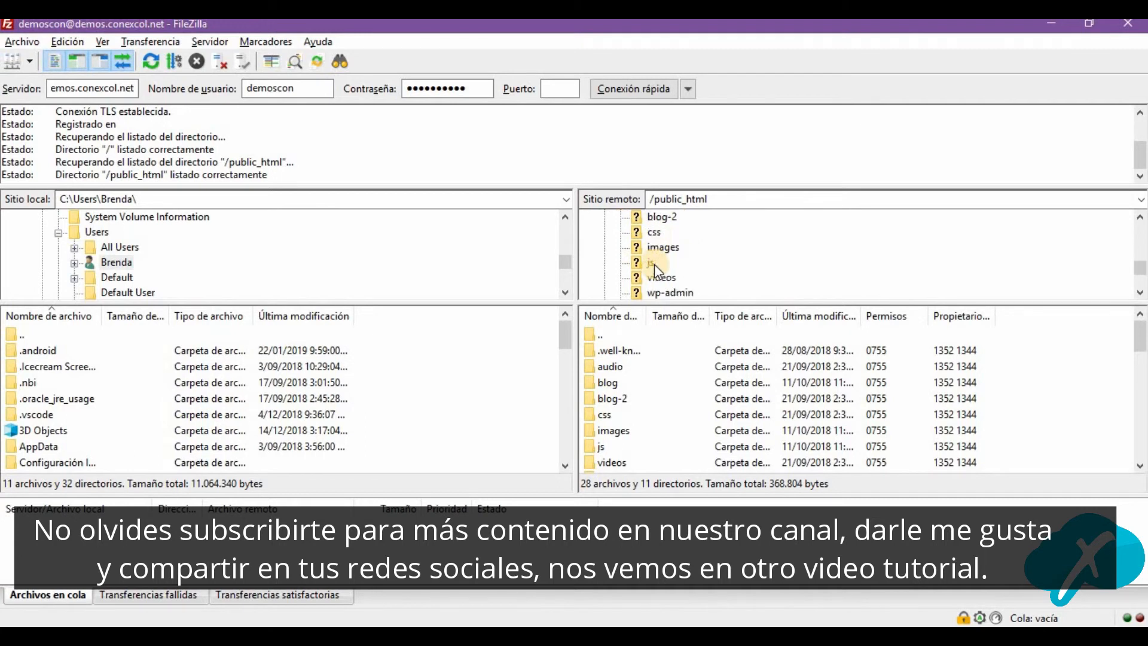